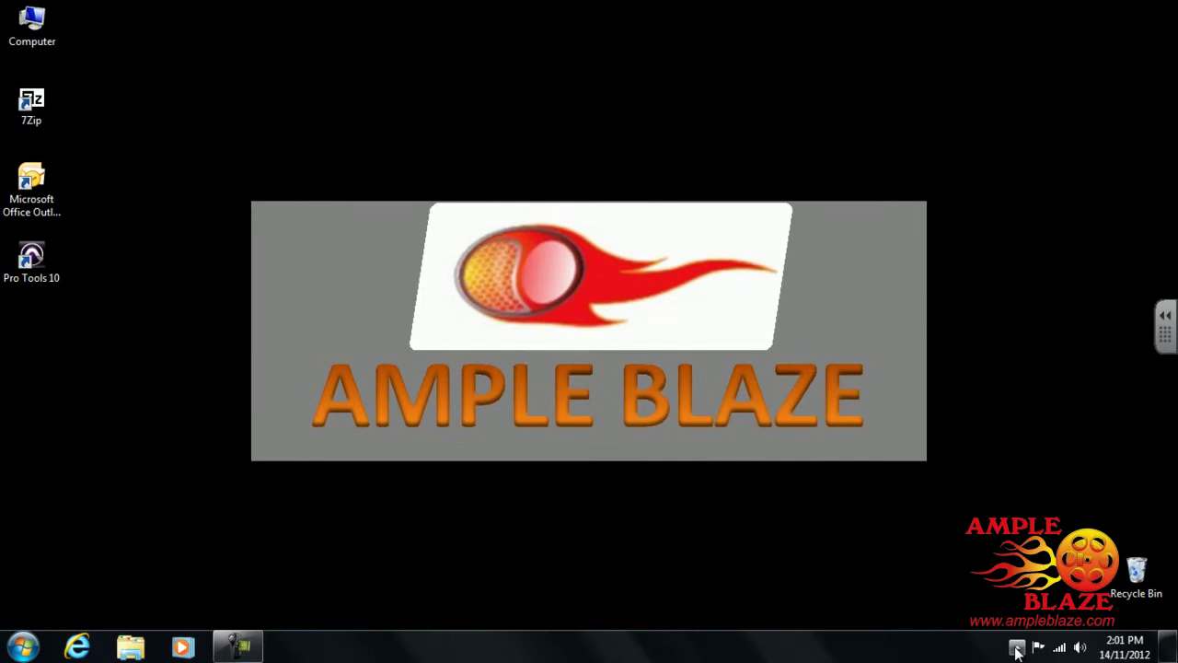
Reveal the hidden system-tray icons, including the new-updates notification.
{"action": "left_click", "coordinate": [1016, 650]}
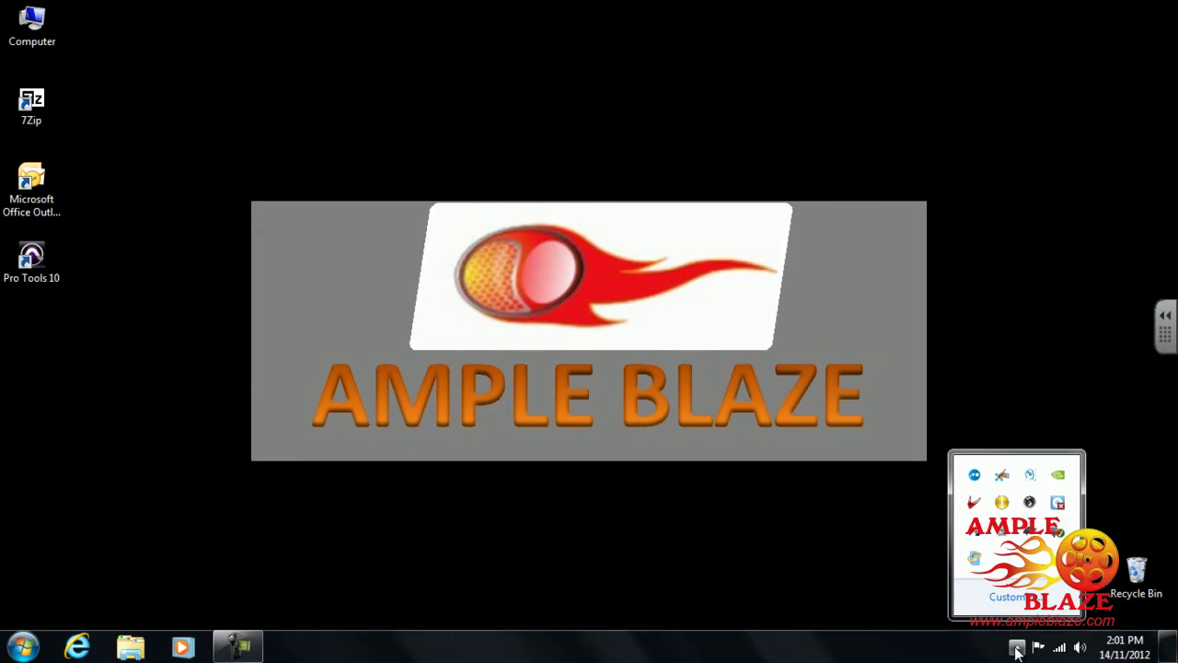
Open Windows Update from the tray icon, showing 18 important updates (135.5 MB) selected.
{"action": "left_click", "coordinate": [976, 562]}
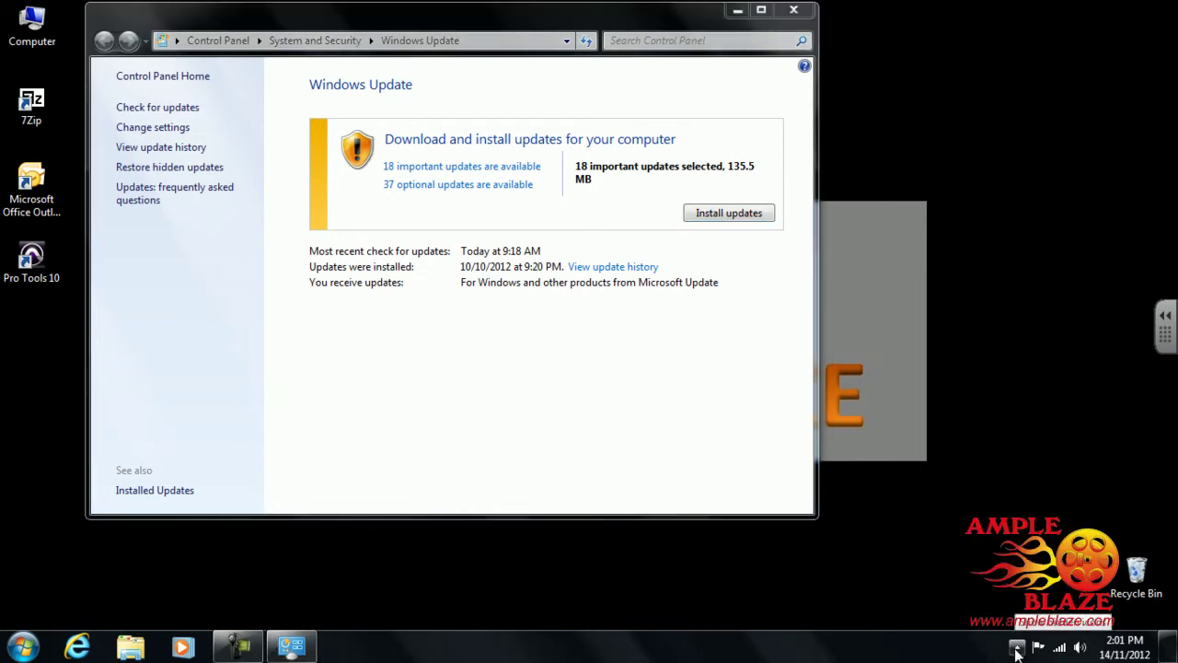
{"action": "left_click", "coordinate": [19, 649]}
{"action": "left_click", "coordinate": [52, 575]}
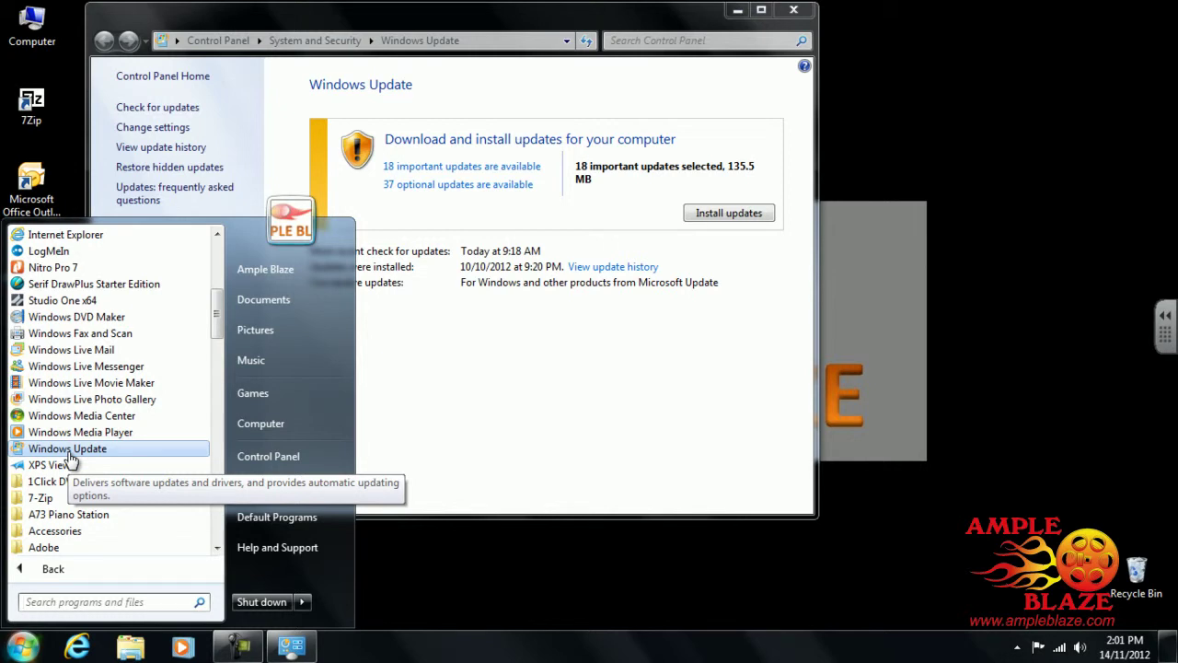
{"action": "left_click", "coordinate": [711, 413]}
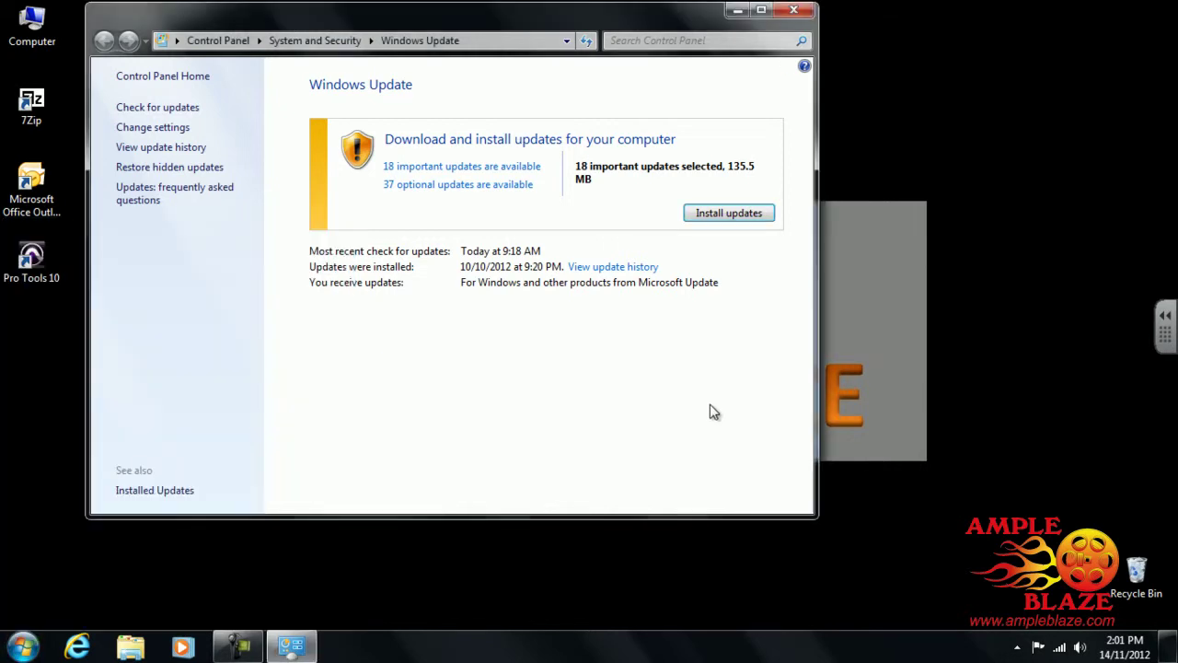
Open the 18 important updates list and untick the Office, Outlook, Excel and Malicious Software Removal Tool updates.
{"action": "left_click", "coordinate": [423, 175]}
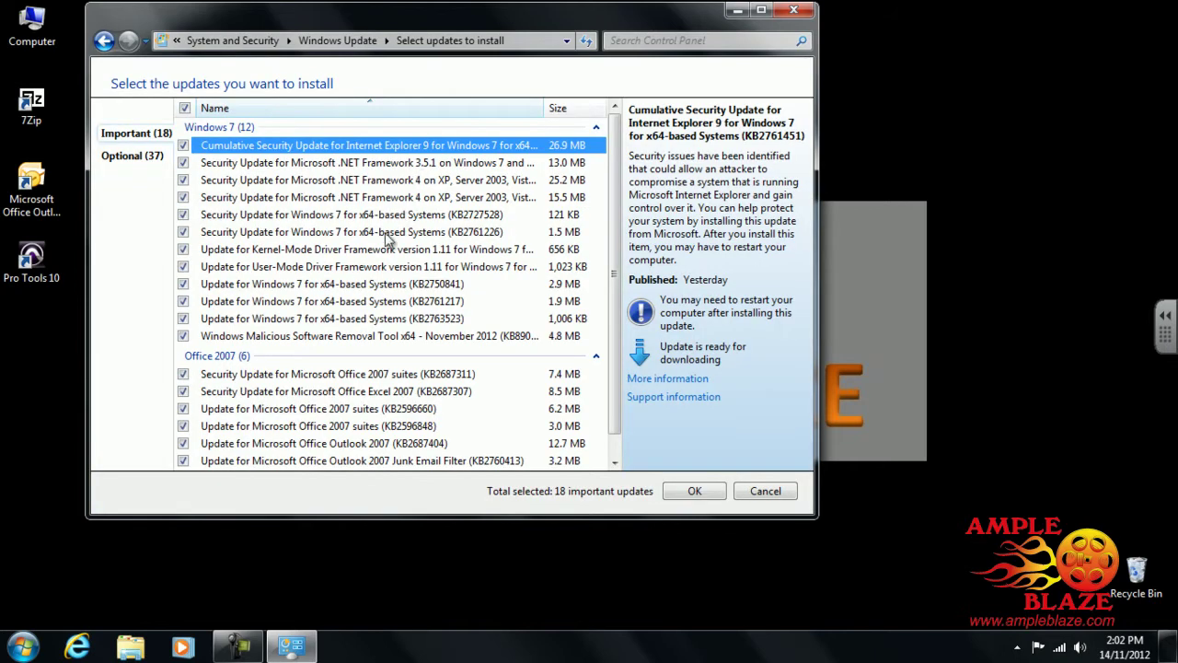
{"action": "scroll", "coordinate": [399, 353], "scroll_direction": "down", "scroll_amount": 1}
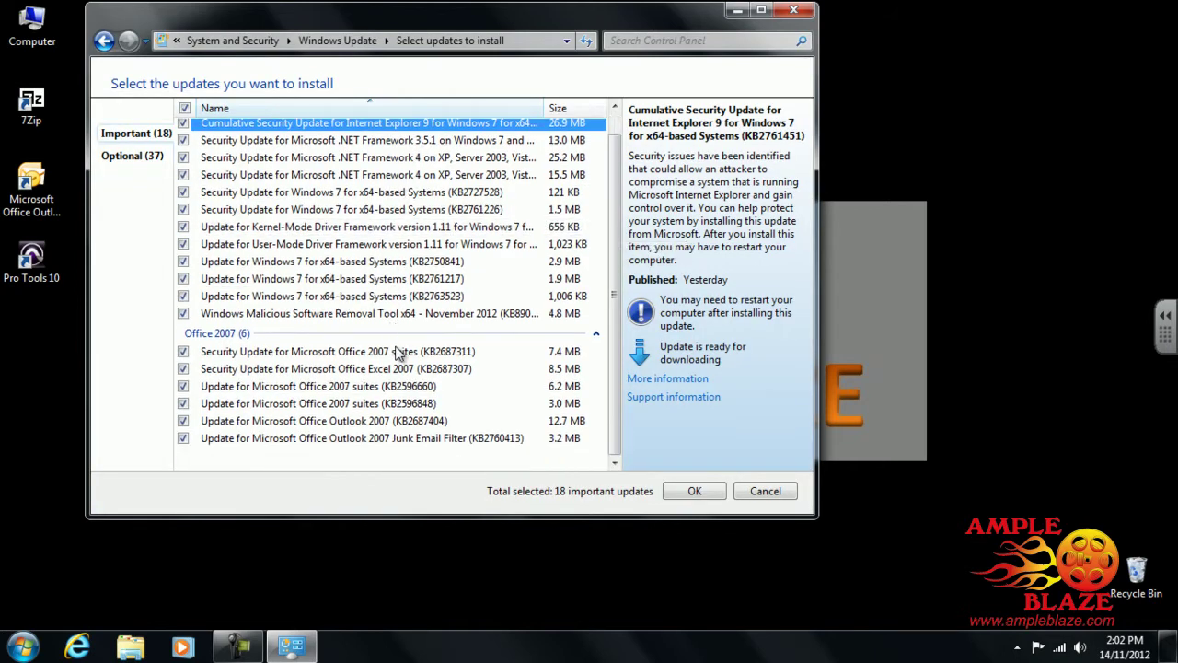
{"action": "scroll", "coordinate": [399, 354], "scroll_direction": "up", "scroll_amount": 1}
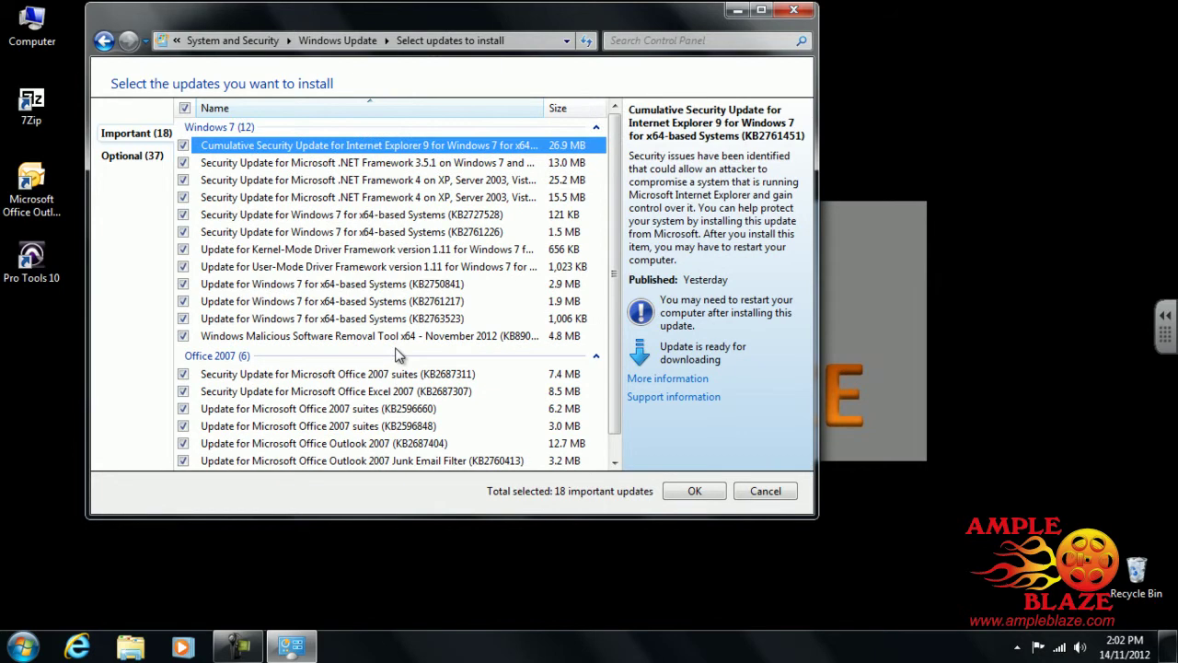
{"action": "scroll", "coordinate": [399, 354], "scroll_direction": "down", "scroll_amount": 1}
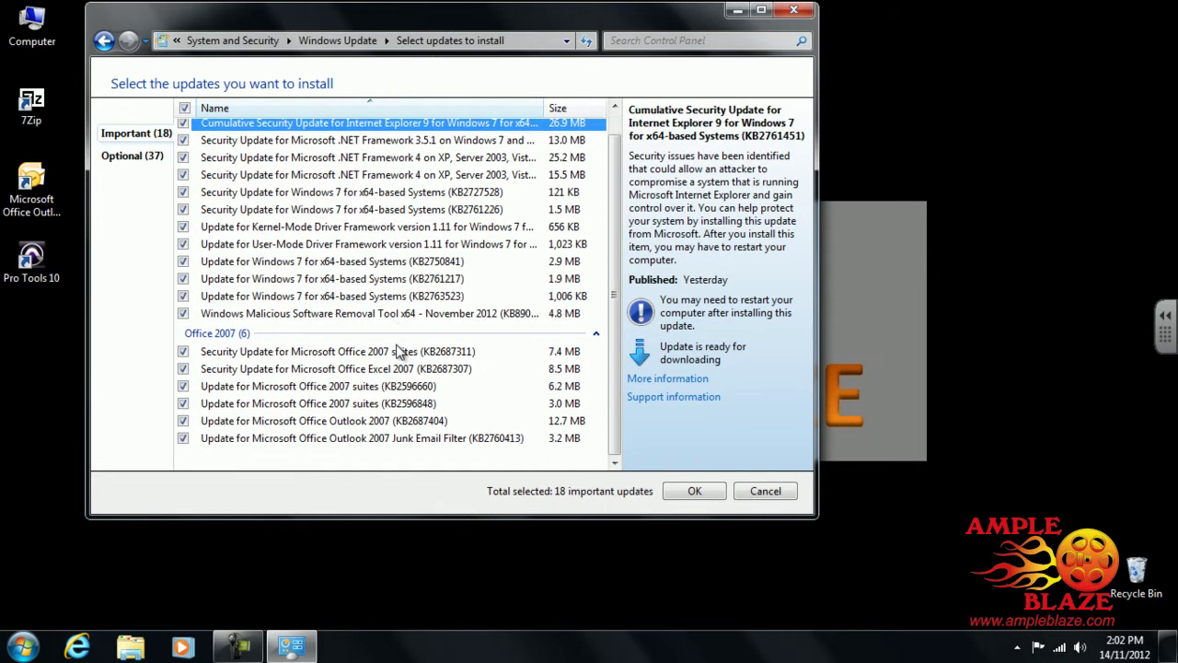
{"action": "left_click", "coordinate": [183, 438]}
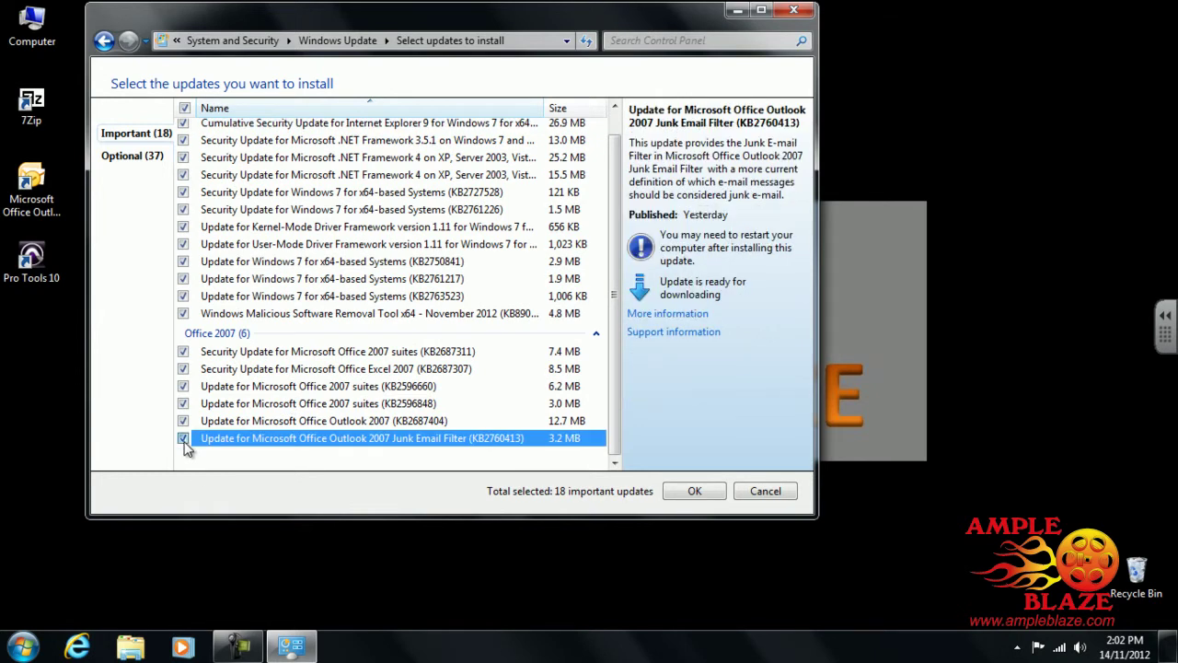
{"action": "left_click", "coordinate": [183, 420]}
{"action": "left_click", "coordinate": [183, 403]}
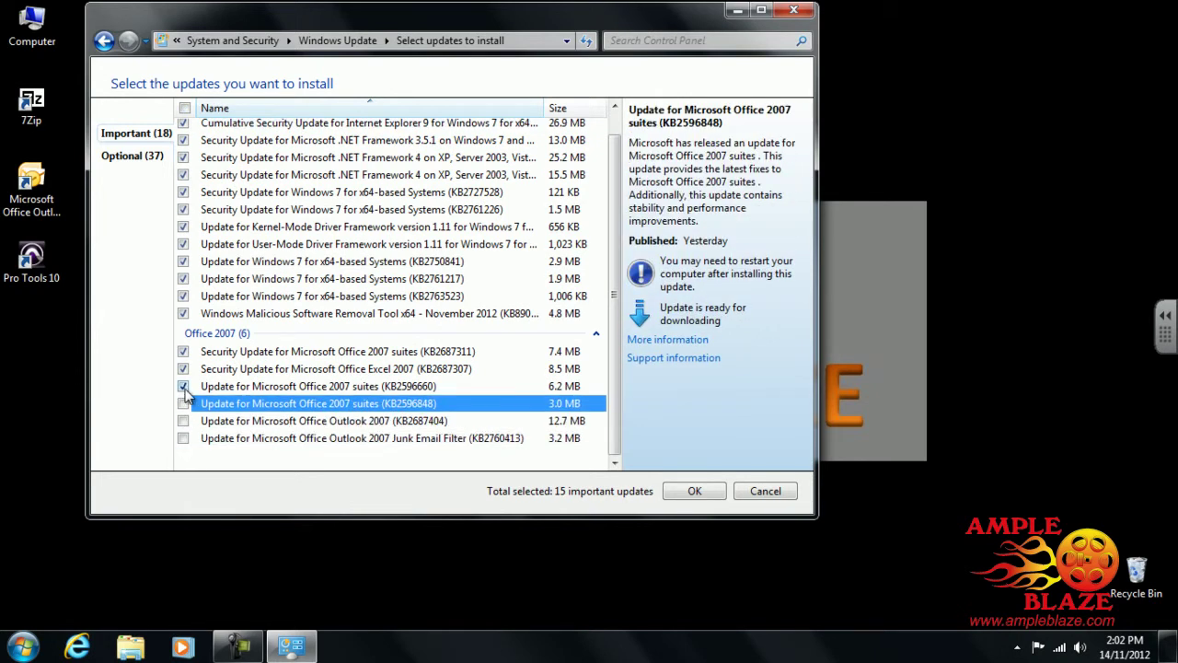
{"action": "left_click", "coordinate": [183, 386]}
{"action": "left_click", "coordinate": [183, 368]}
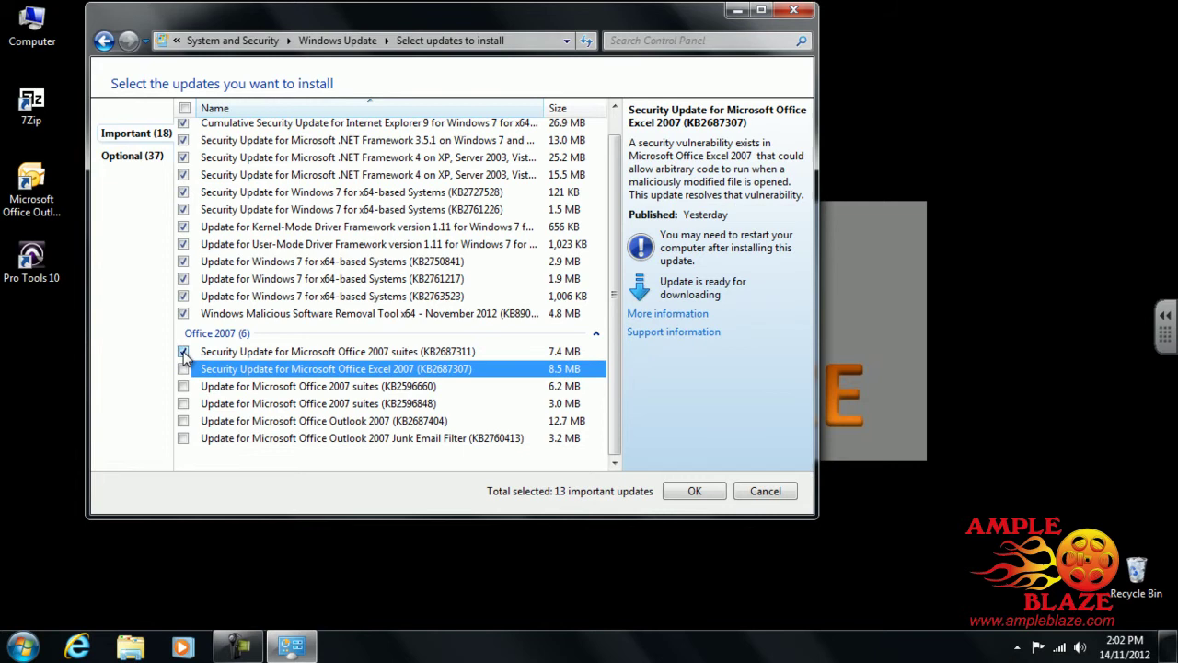
{"action": "left_click", "coordinate": [183, 351]}
{"action": "left_click", "coordinate": [183, 313]}
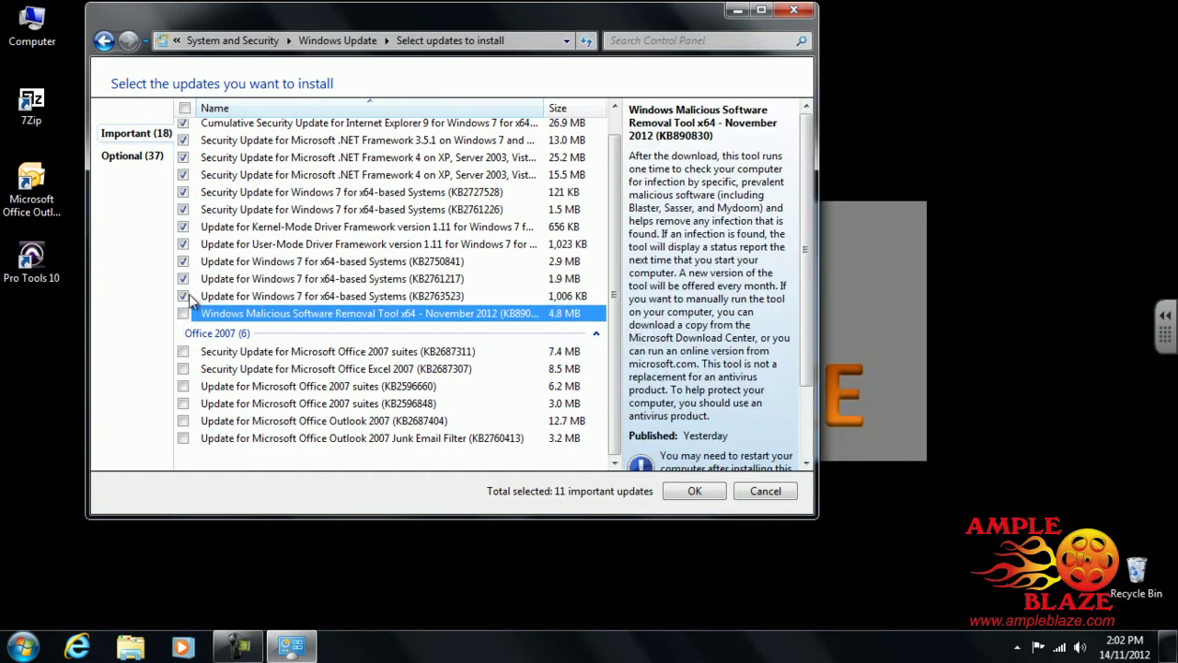
{"action": "left_click", "coordinate": [189, 295]}
{"action": "left_click", "coordinate": [183, 296]}
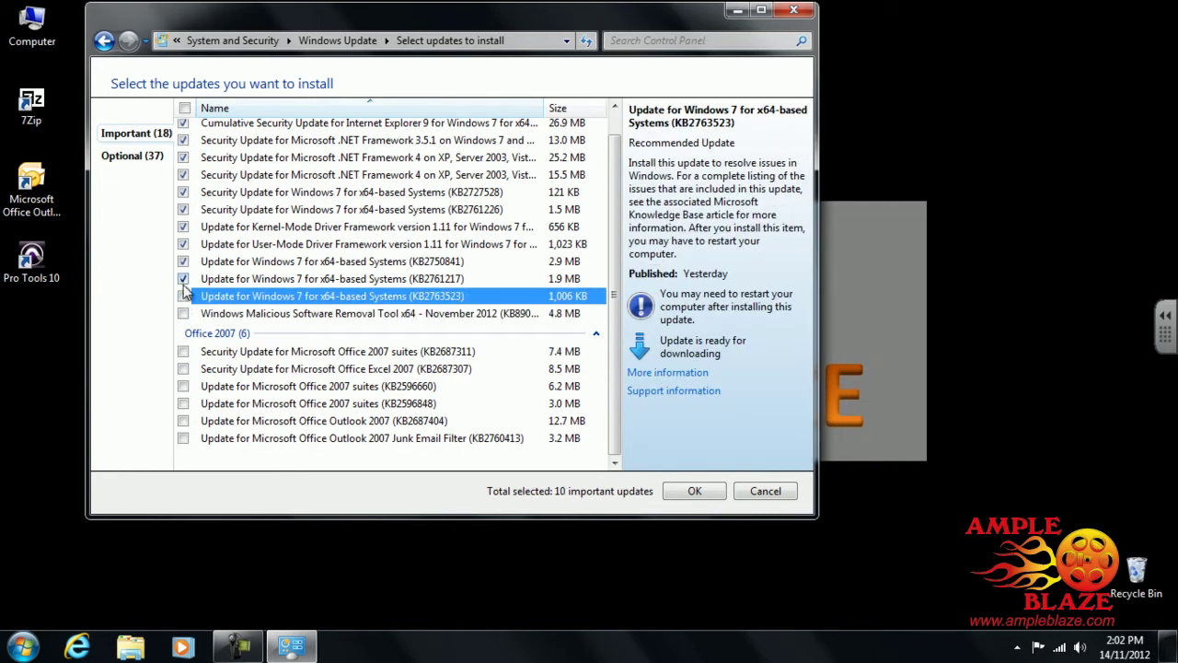
{"action": "left_click", "coordinate": [183, 278]}
{"action": "left_click", "coordinate": [183, 261]}
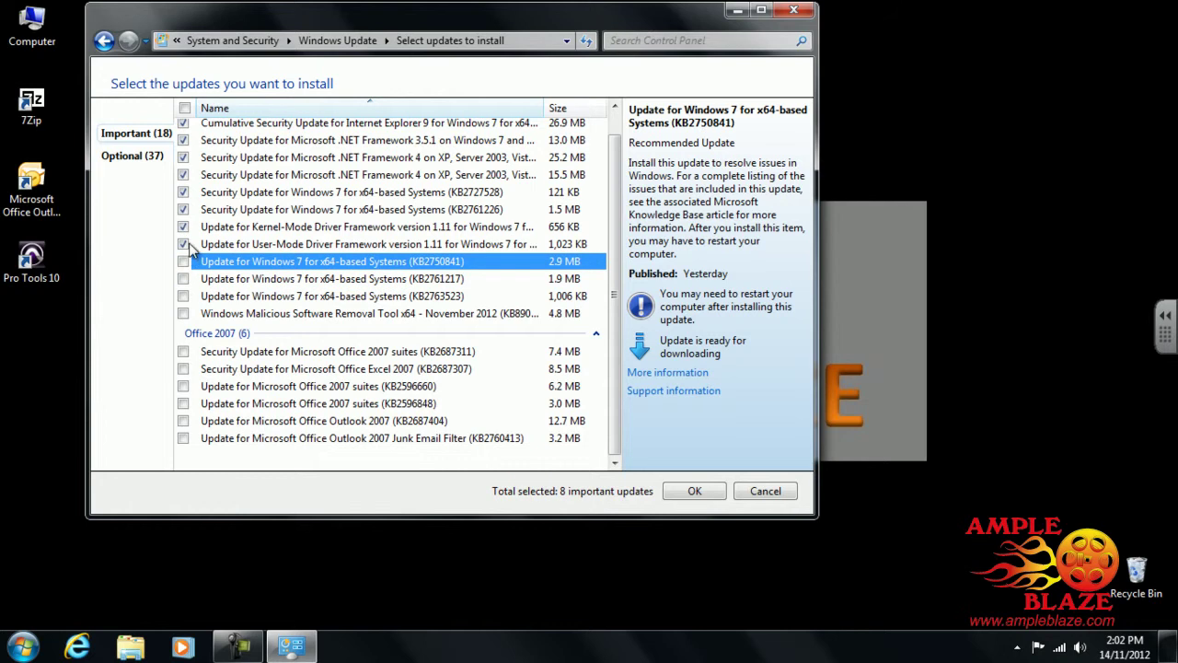
{"action": "left_click", "coordinate": [183, 244]}
{"action": "left_click", "coordinate": [183, 226]}
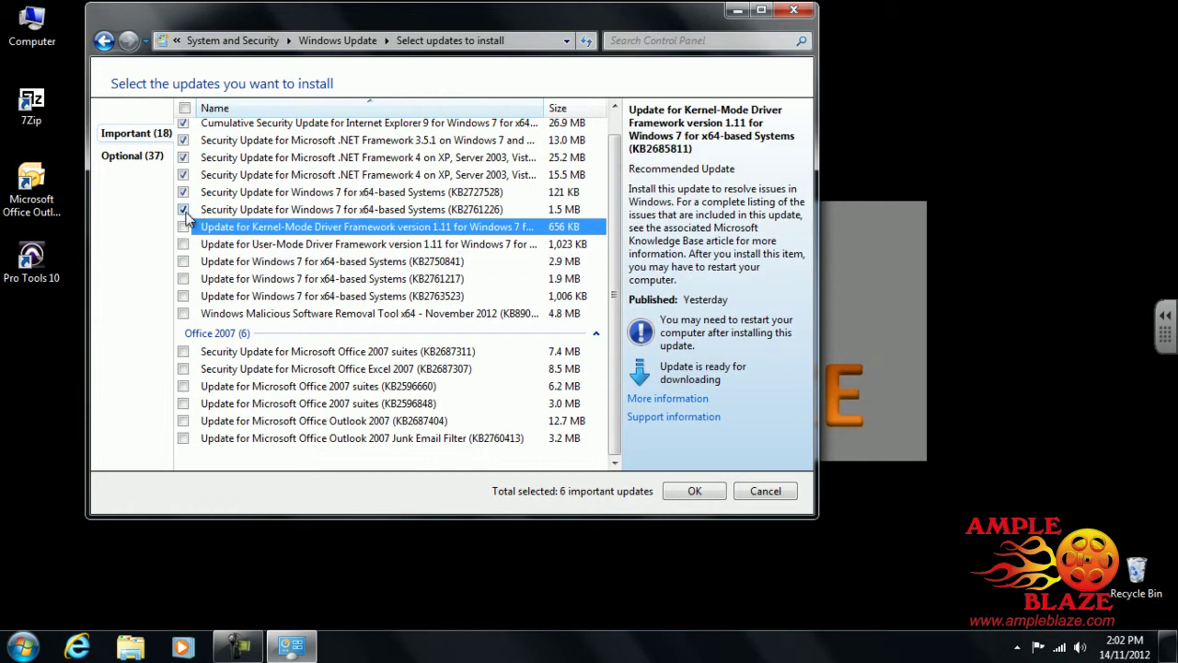
{"action": "left_click", "coordinate": [183, 209]}
{"action": "left_click", "coordinate": [183, 192]}
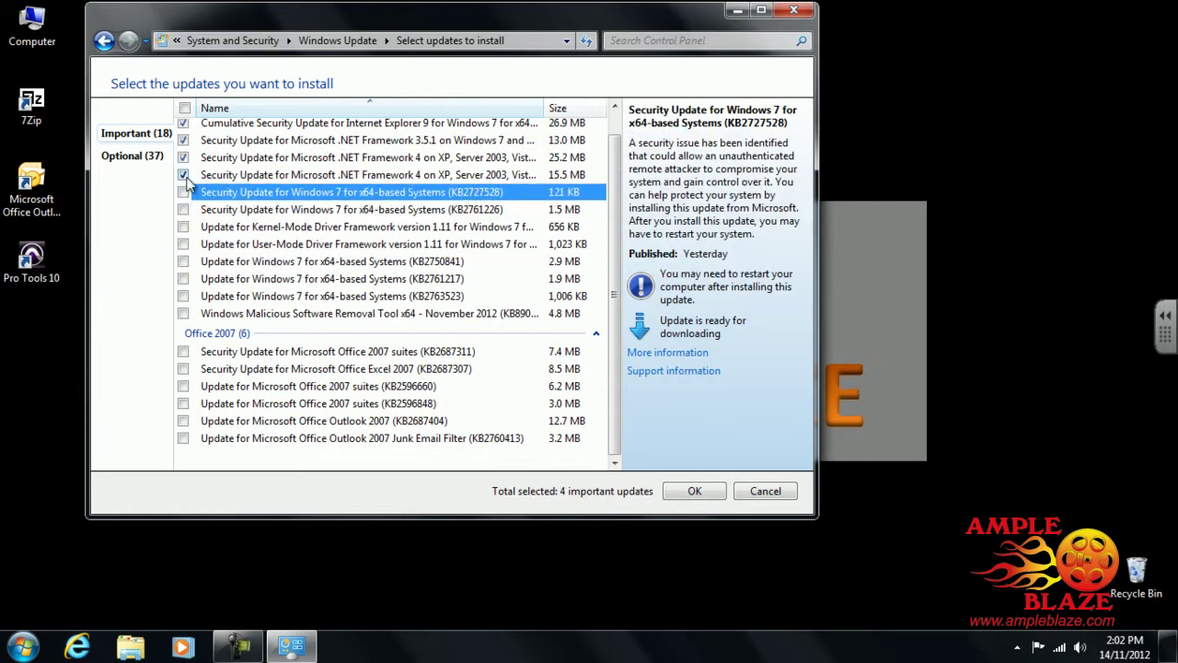
{"action": "left_click", "coordinate": [183, 174]}
{"action": "left_click", "coordinate": [184, 157]}
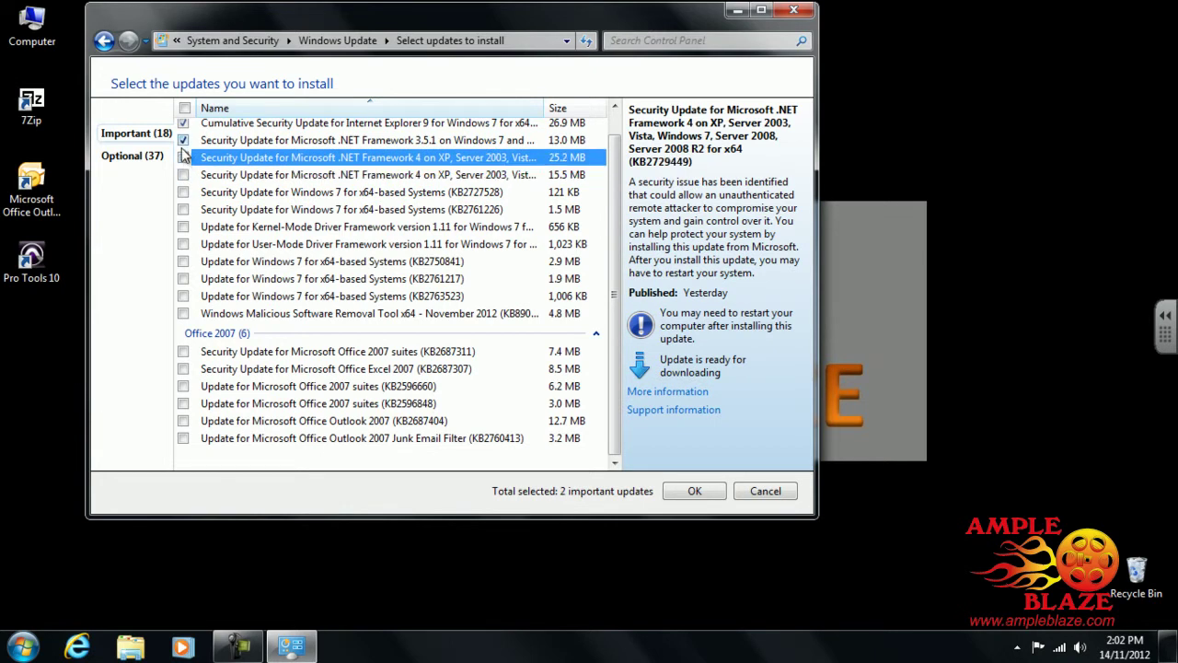
{"action": "left_click", "coordinate": [184, 140]}
{"action": "scroll", "coordinate": [184, 147], "scroll_direction": "up", "scroll_amount": 1}
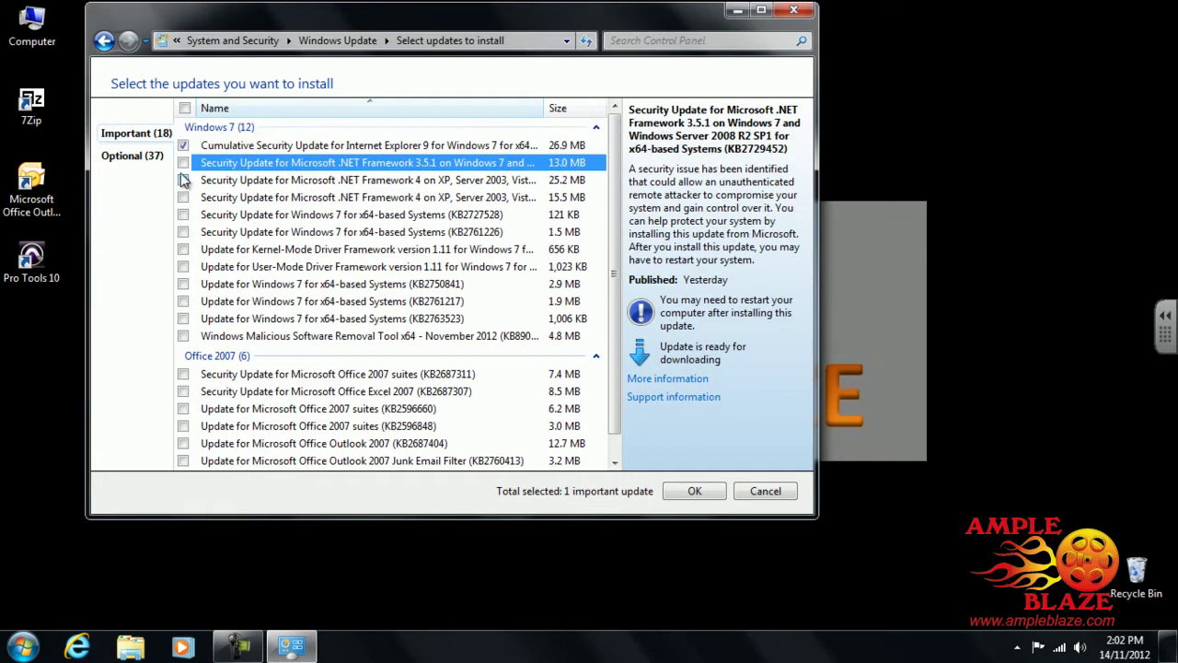
{"action": "left_click", "coordinate": [183, 145]}
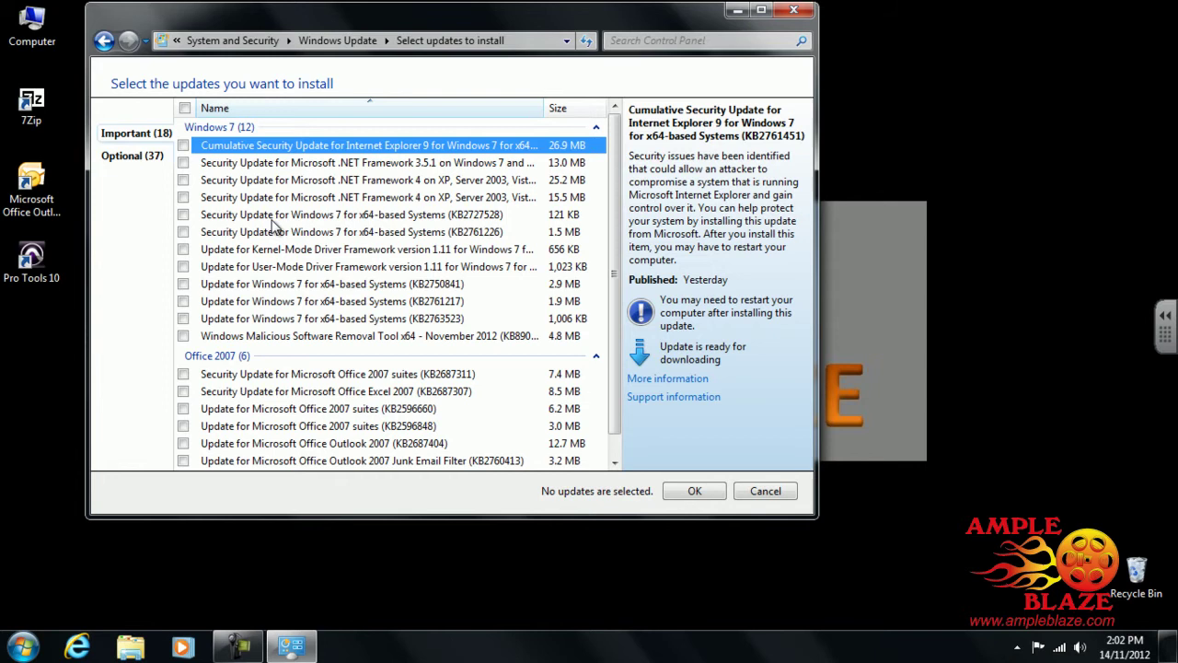
{"action": "left_click", "coordinate": [183, 215]}
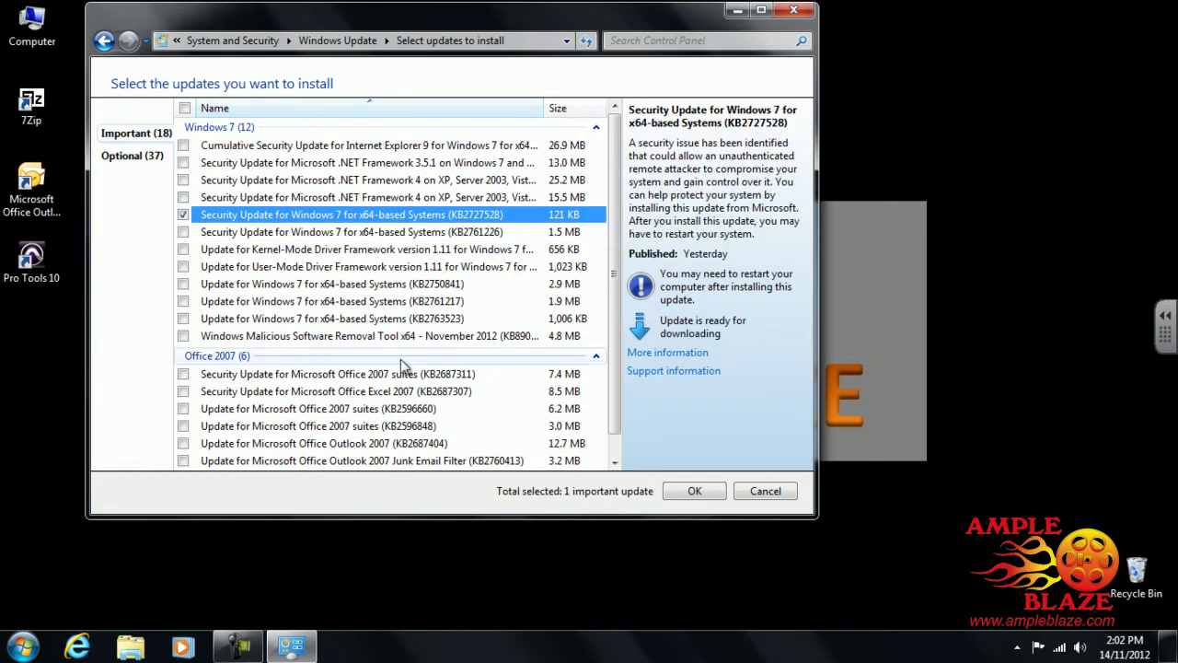
Confirm the single 121 KB KB2727528 selection and start installing it.
{"action": "left_click", "coordinate": [694, 491]}
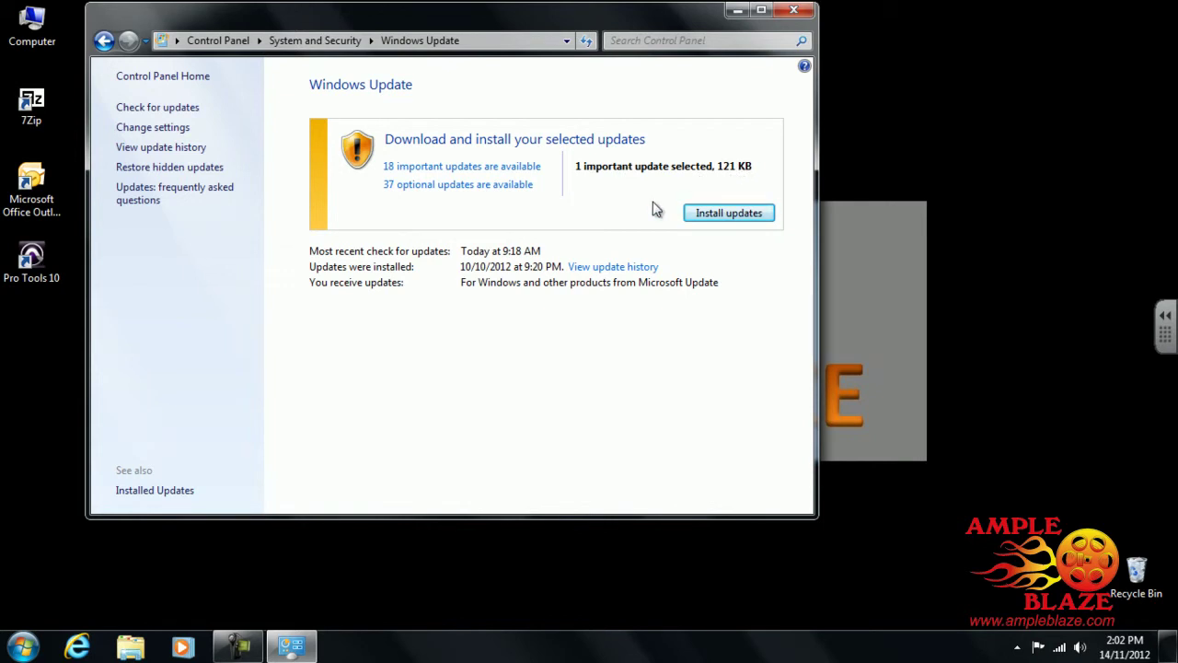
{"action": "left_click", "coordinate": [729, 215]}
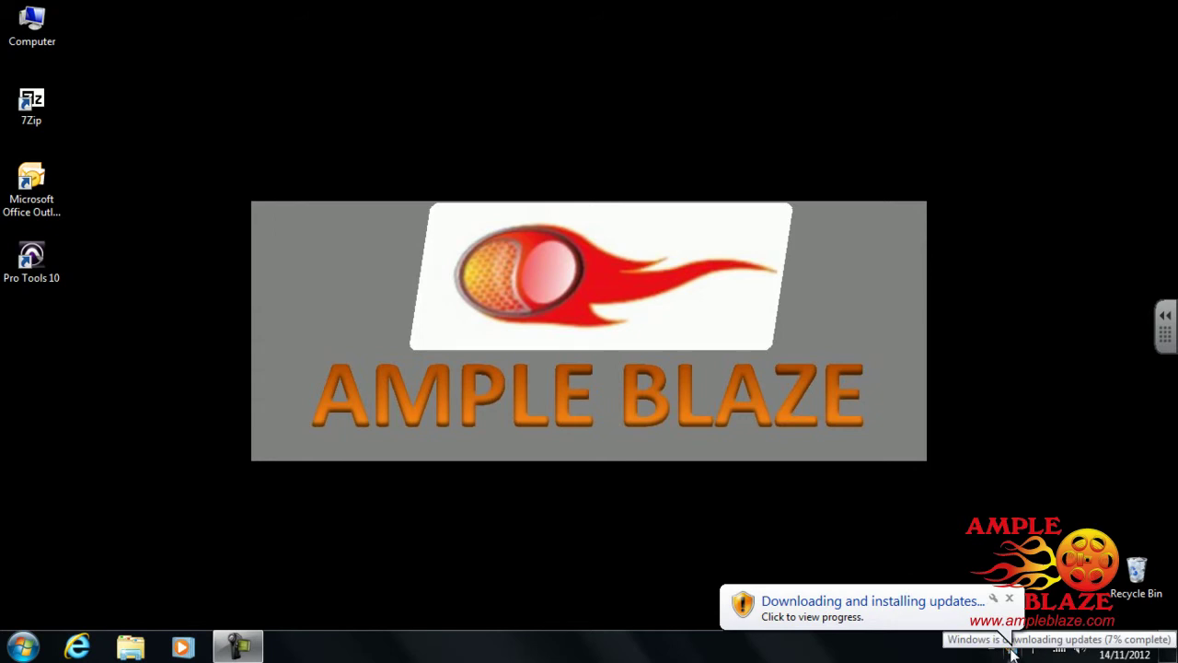
Reopen Windows Update from the tray to see 1 update installed successfully.
{"action": "left_click", "coordinate": [1012, 649]}
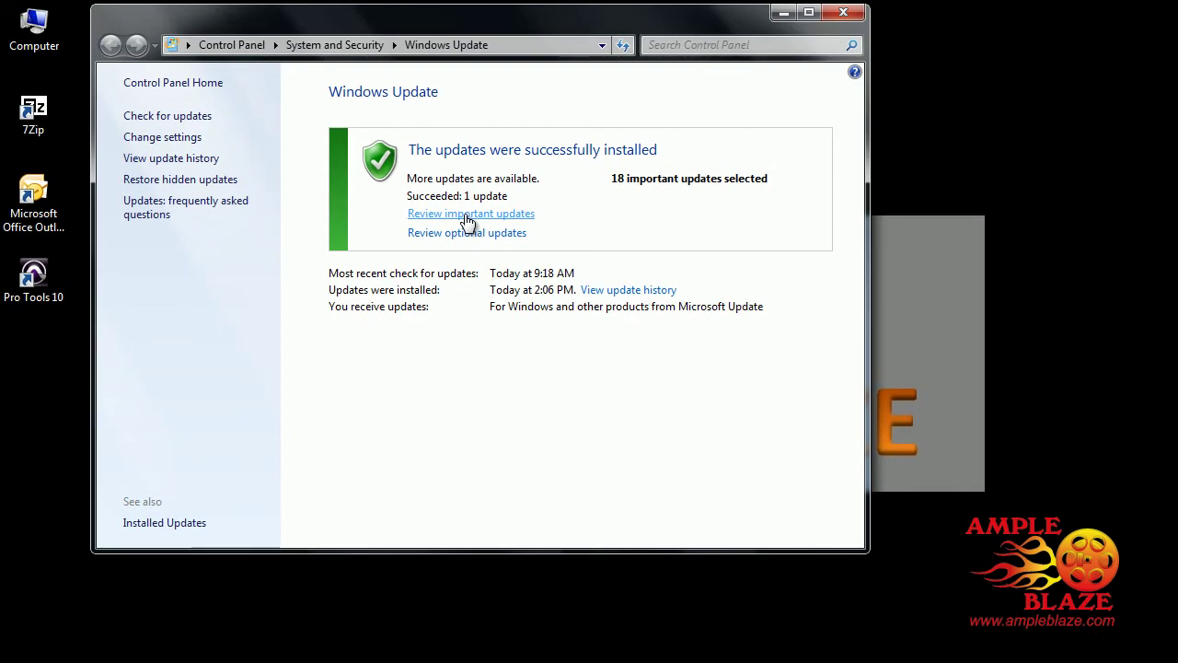
{"action": "left_click", "coordinate": [468, 218]}
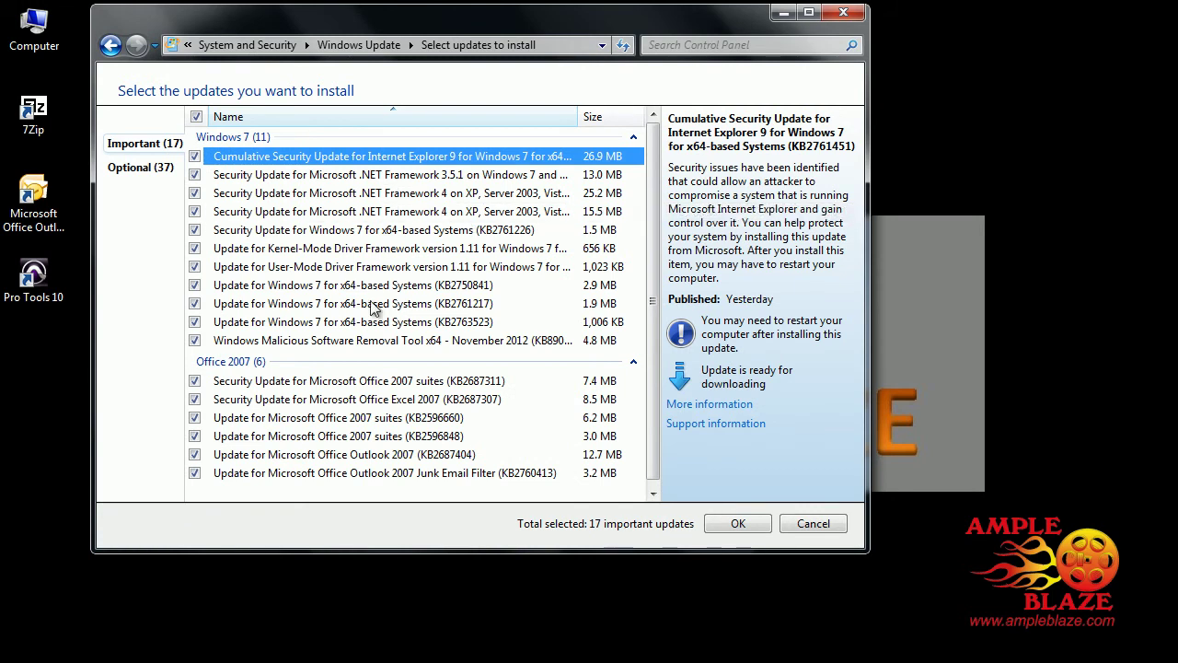
{"action": "left_click", "coordinate": [109, 48]}
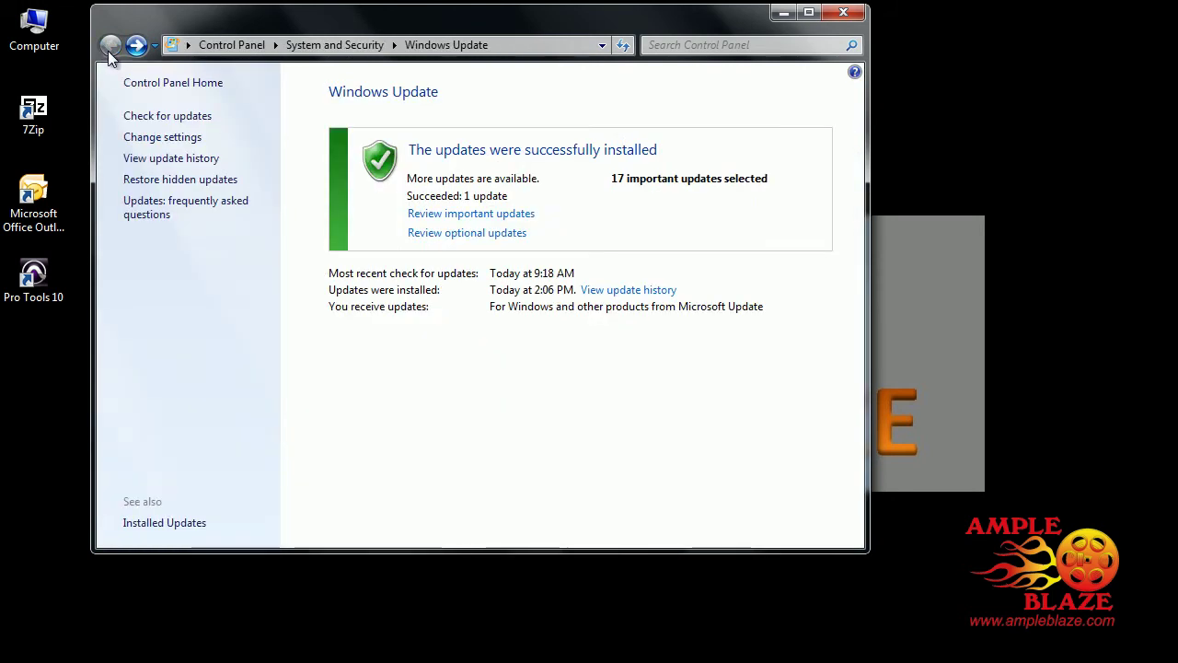
{"action": "left_click", "coordinate": [634, 291]}
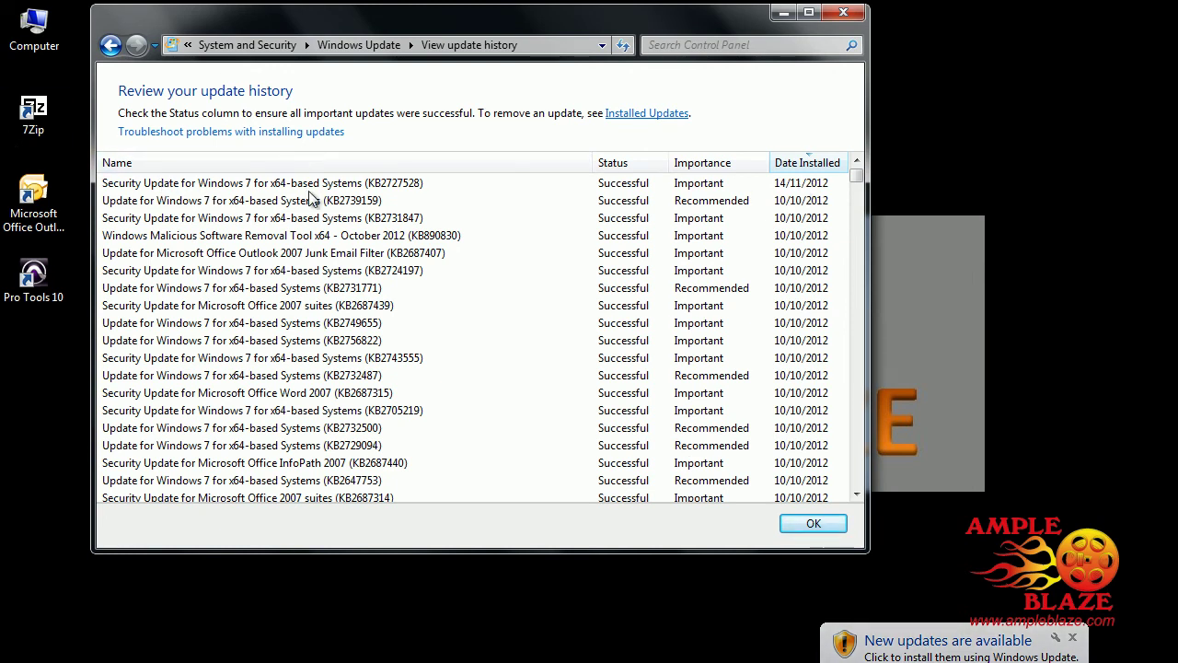
{"action": "left_click", "coordinate": [805, 525]}
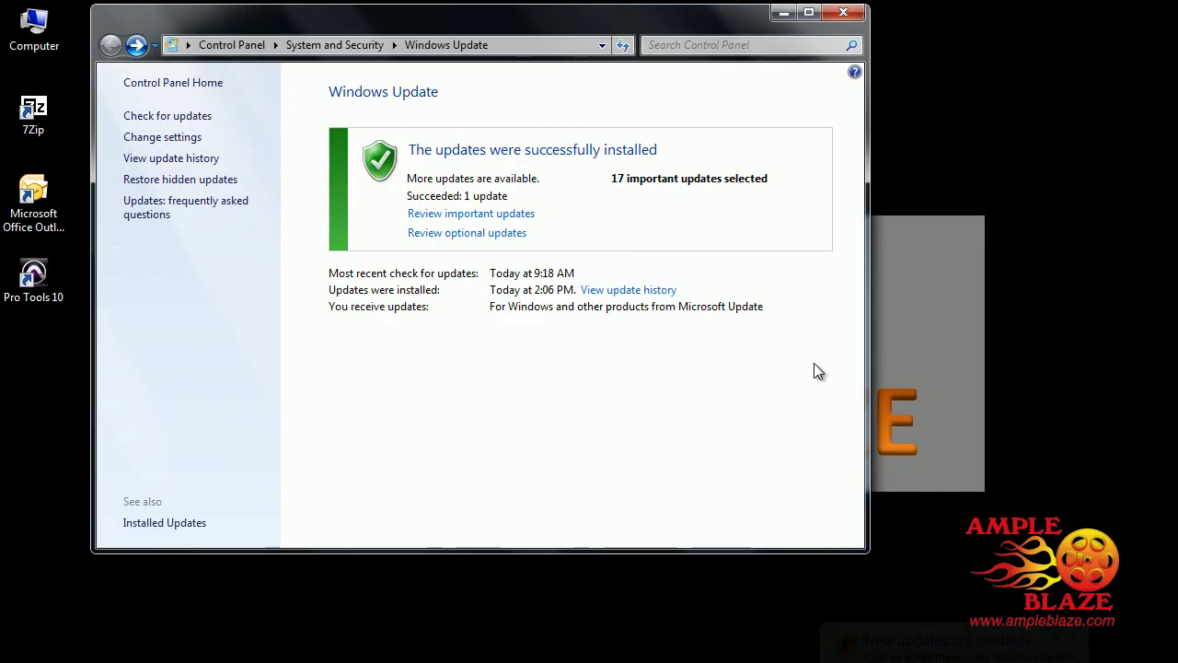